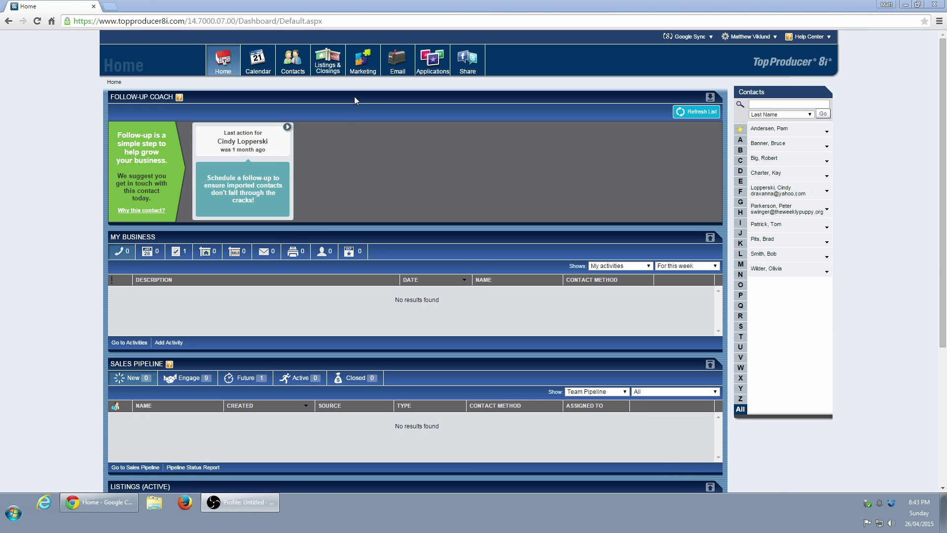
On the second contact's record, add the Buyer type next to Test_Import and save the contact details
mouse_move(296, 69)
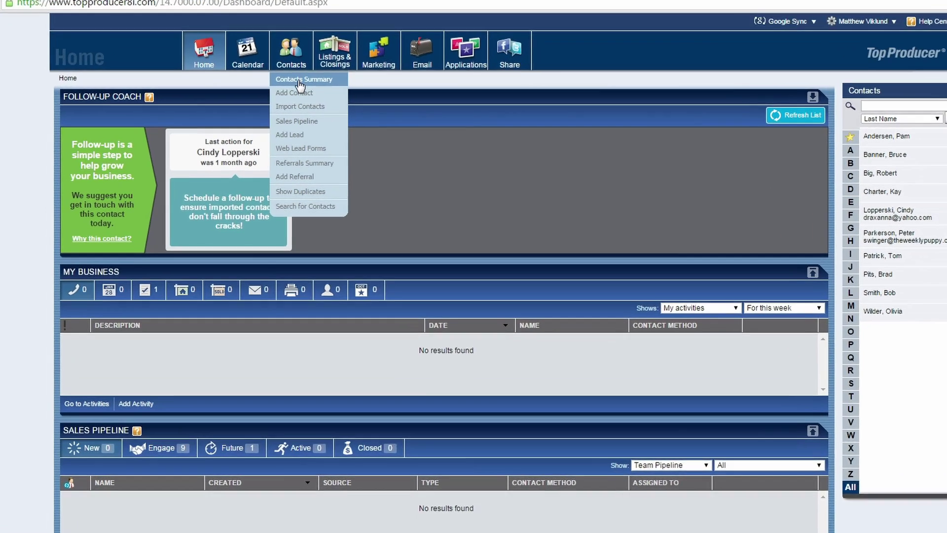
click(300, 81)
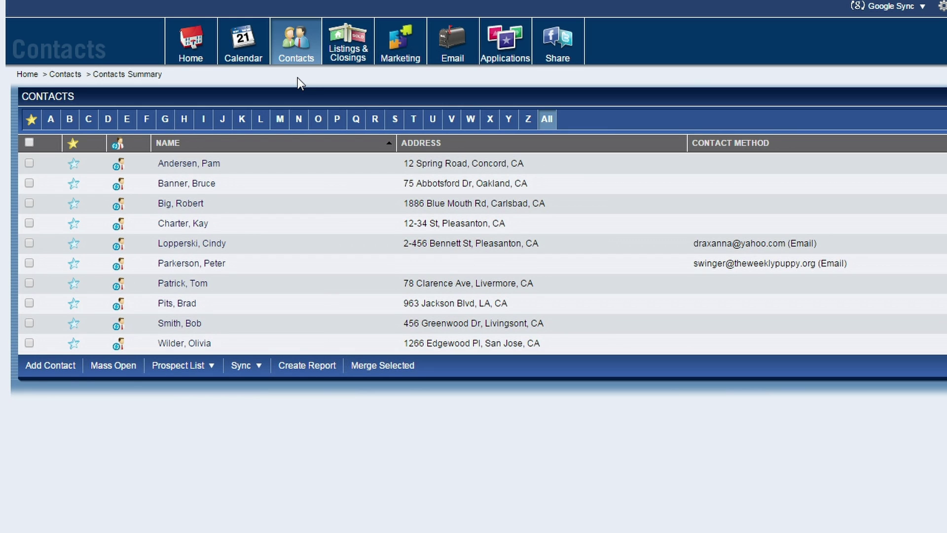
click(172, 190)
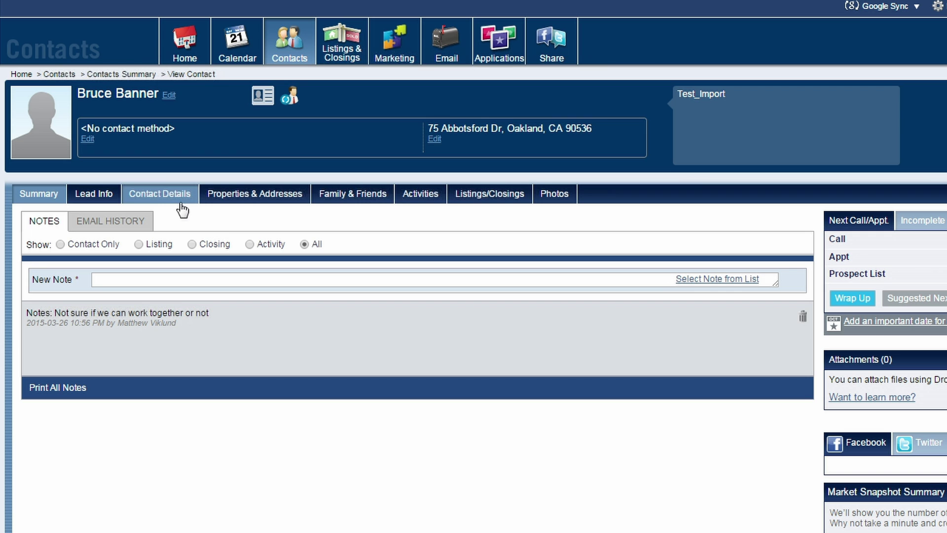
click(173, 200)
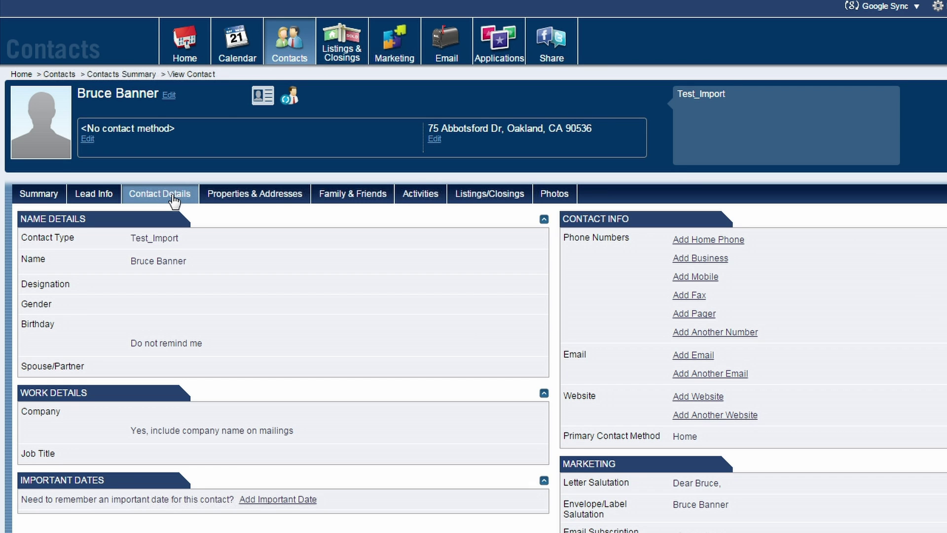
click(405, 240)
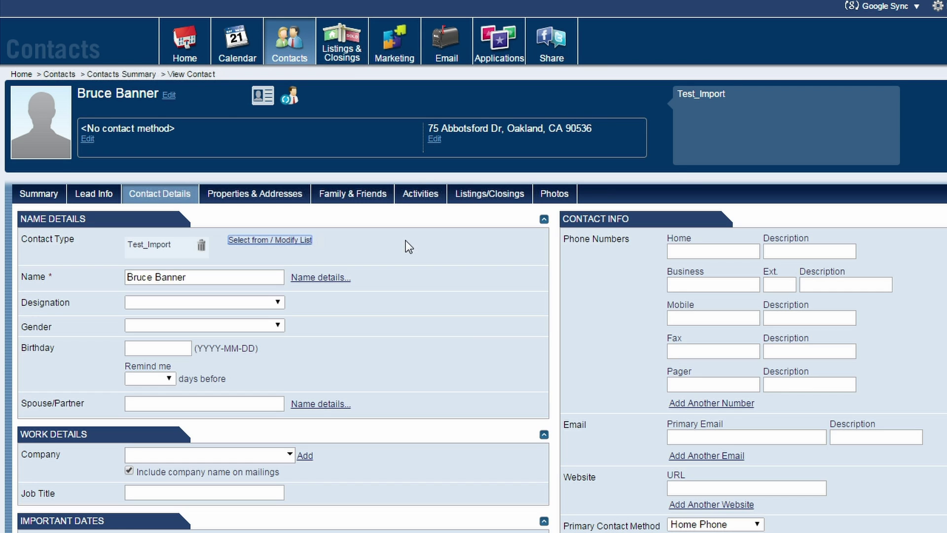
click(287, 242)
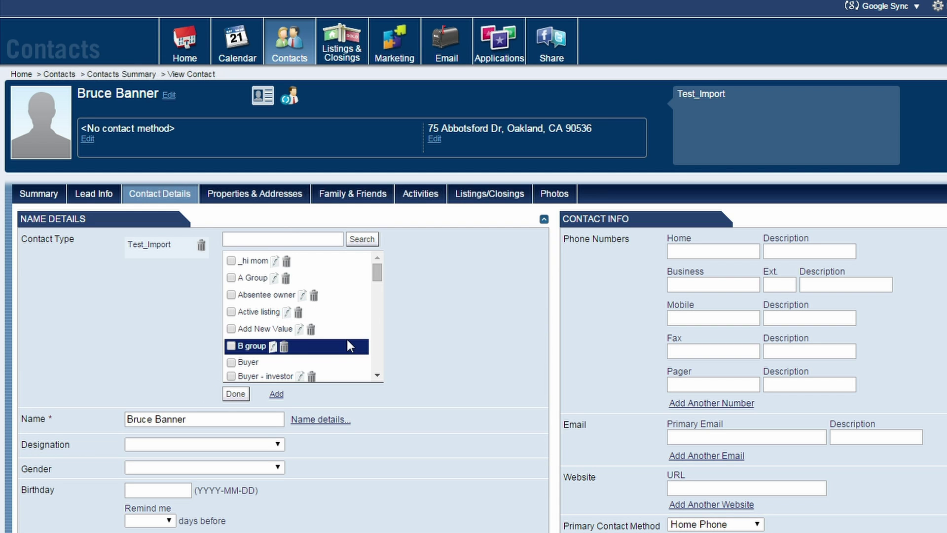
click(289, 363)
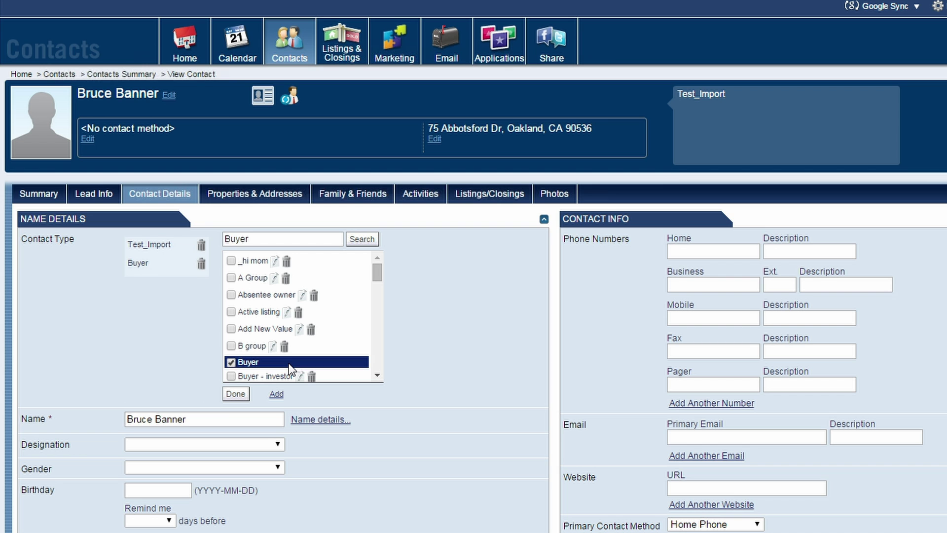
click(236, 394)
scroll(341, 241, down, 2)
scroll(342, 241, down, 2)
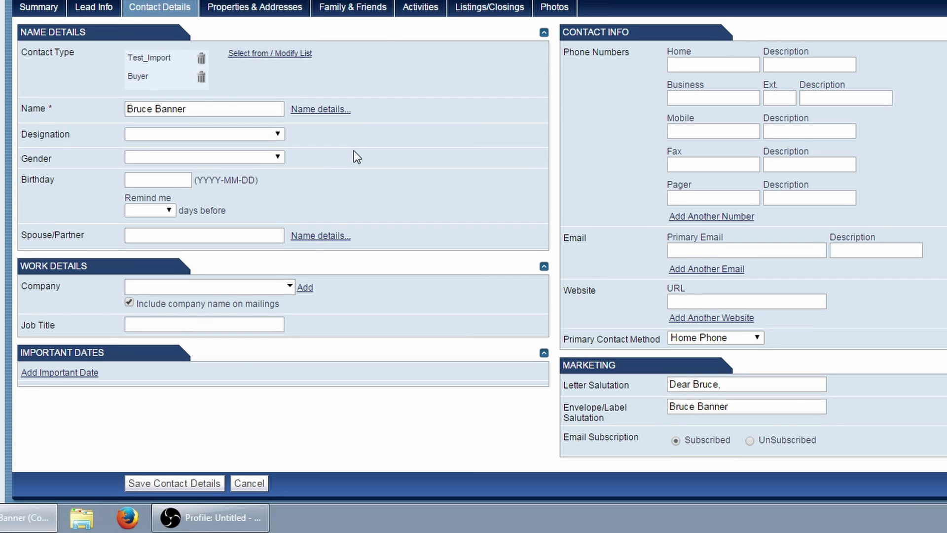
click(179, 485)
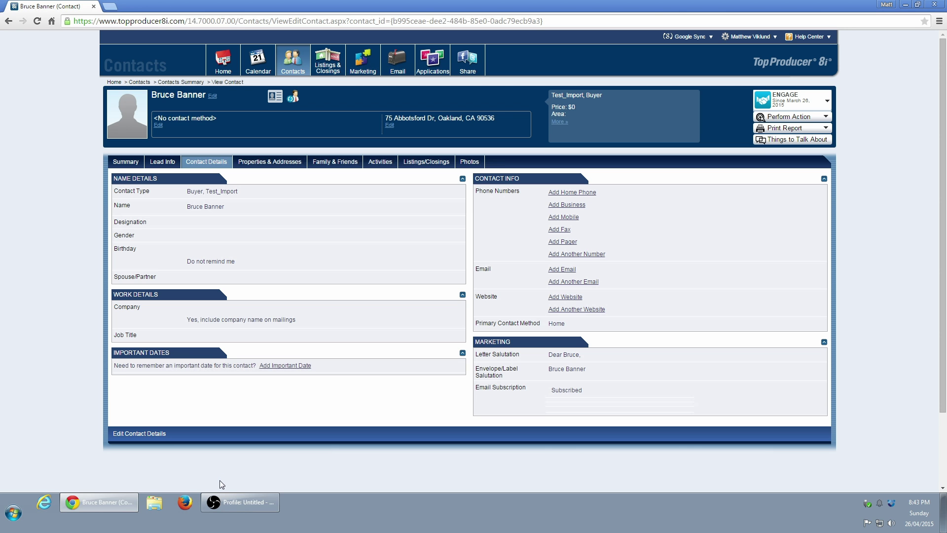
Search contacts with Buyer as the contact type criterion, returning one match
mouse_move(293, 61)
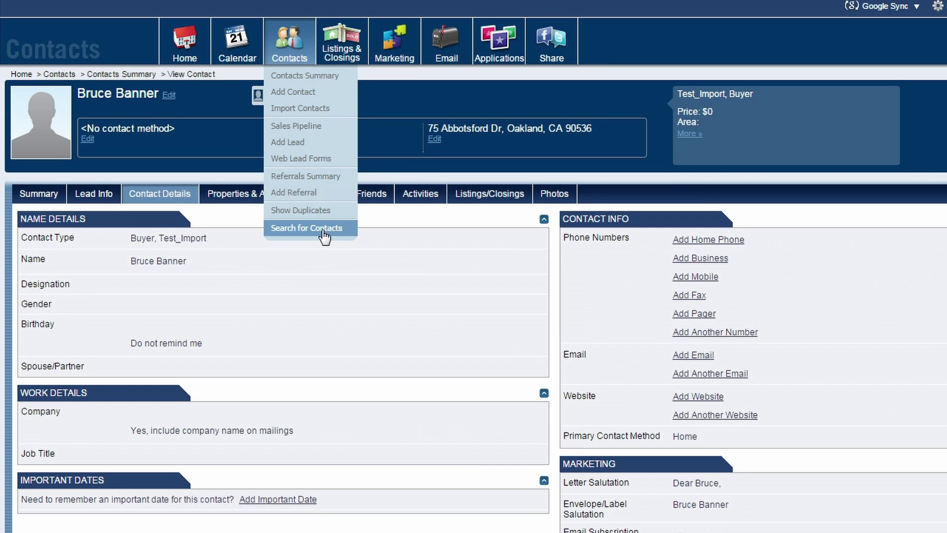
click(346, 229)
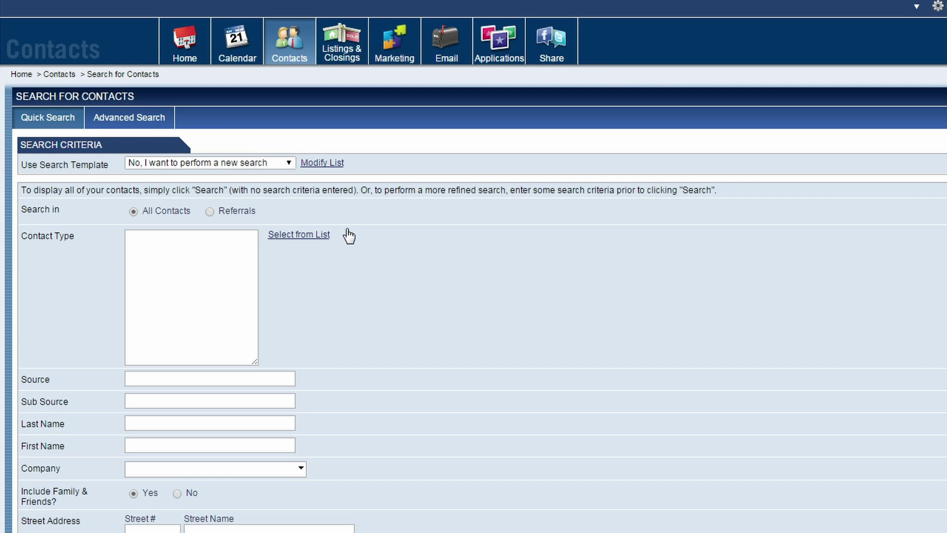
click(310, 240)
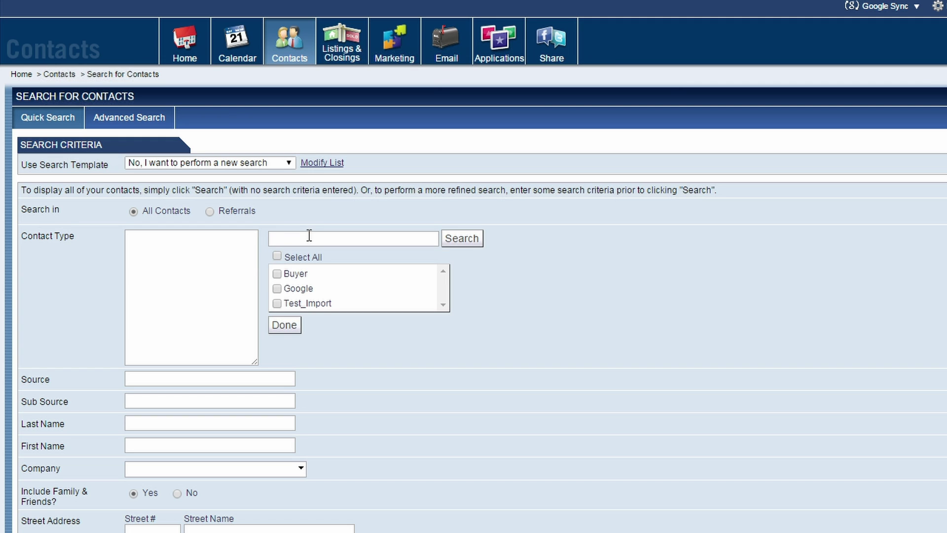
click(304, 279)
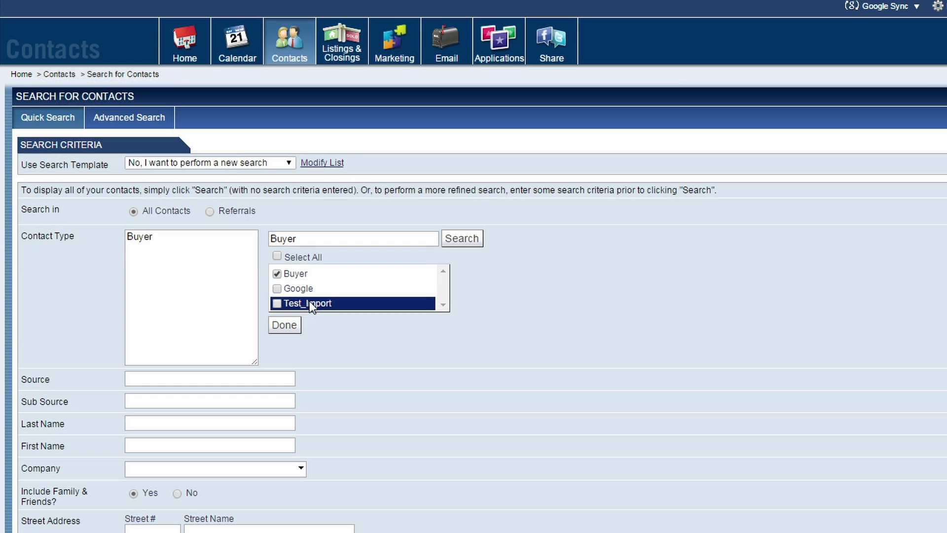
click(284, 325)
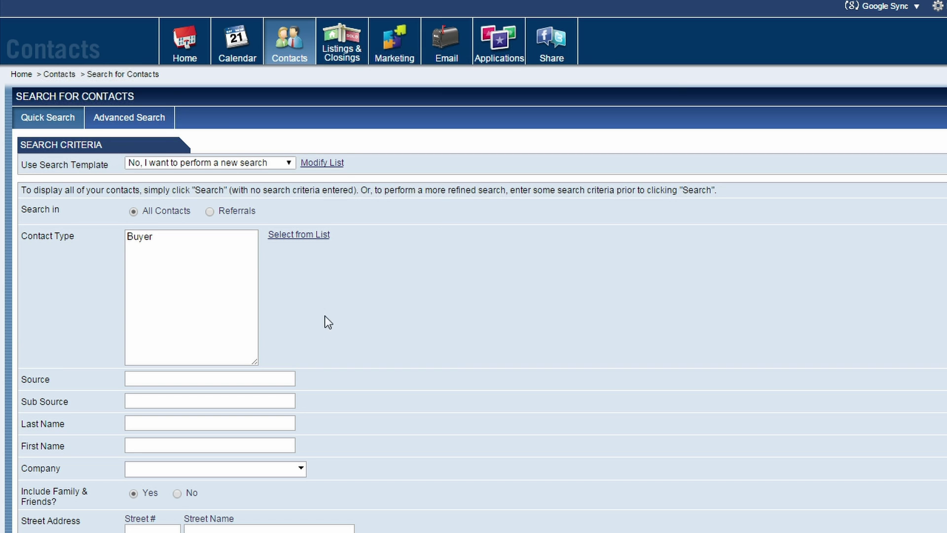
scroll(391, 267, down, 5)
scroll(370, 205, down, 1)
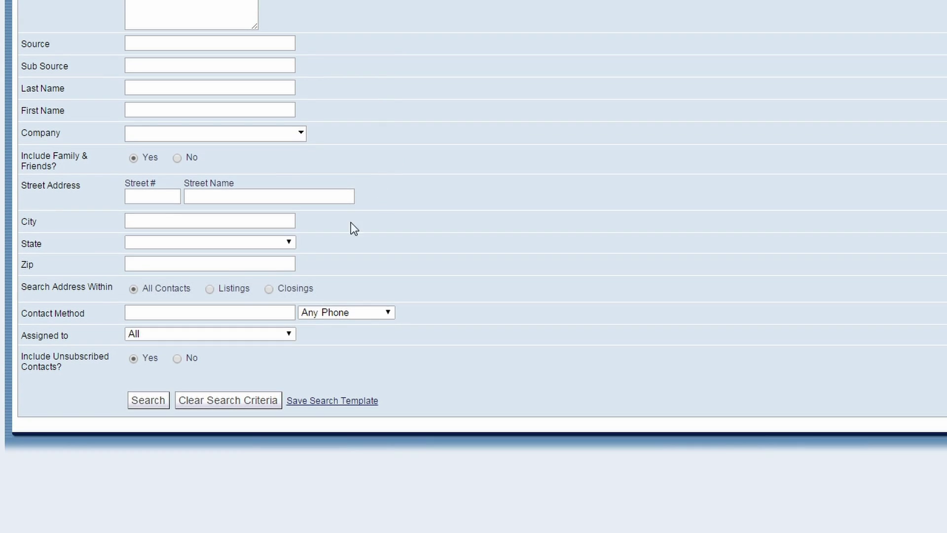
click(148, 400)
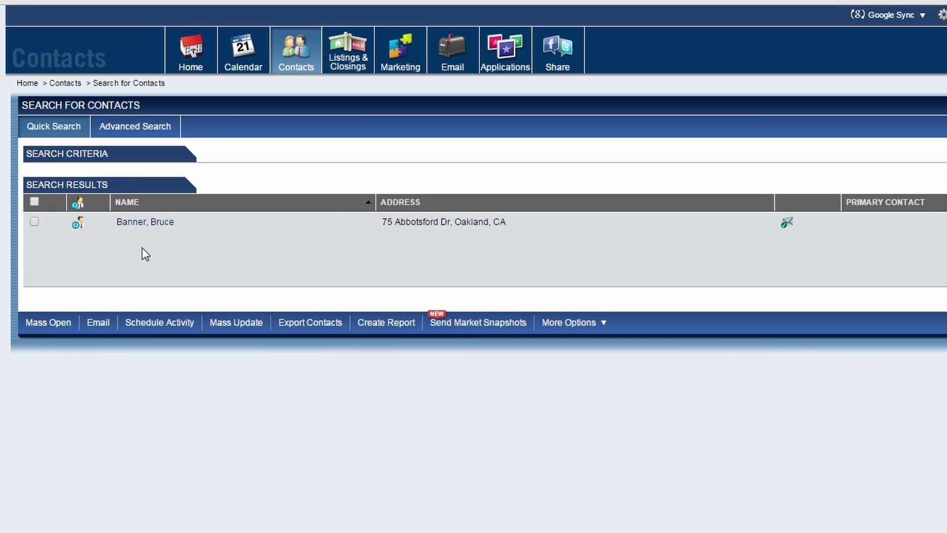
Run a contact search with no criteria so all ten contacts are listed
mouse_move(294, 59)
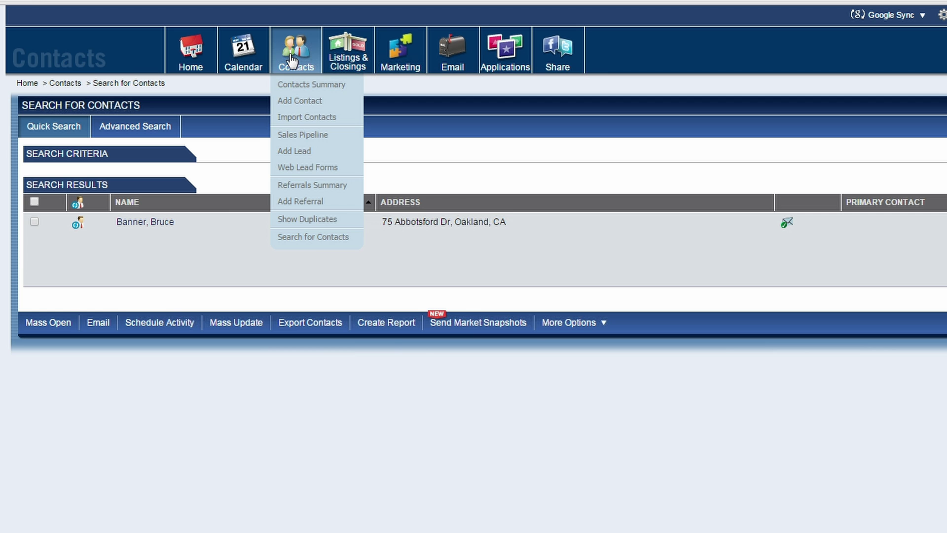
click(309, 238)
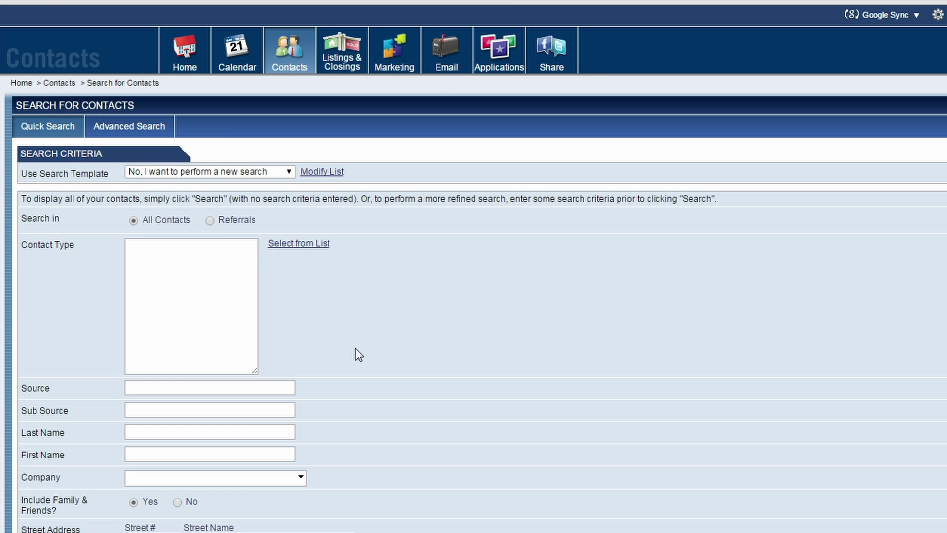
scroll(359, 354, down, 5)
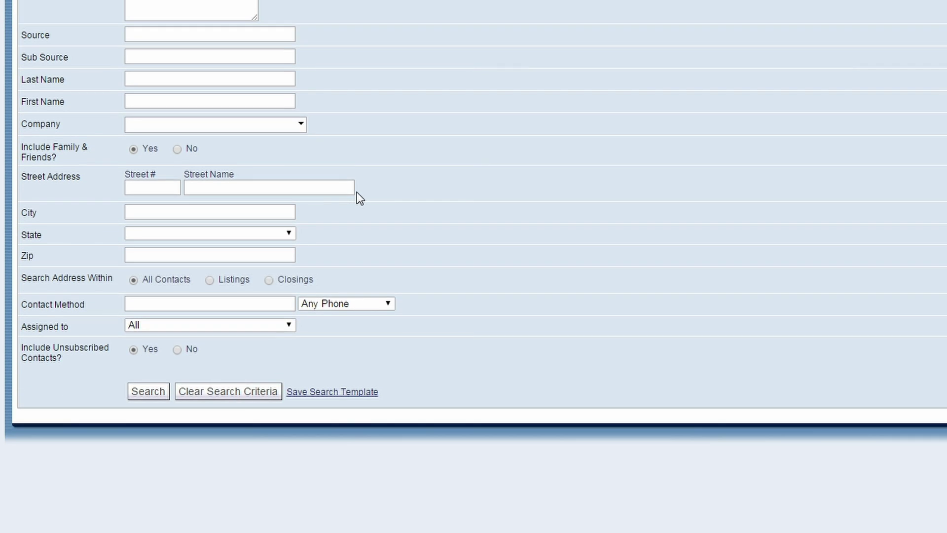
click(150, 392)
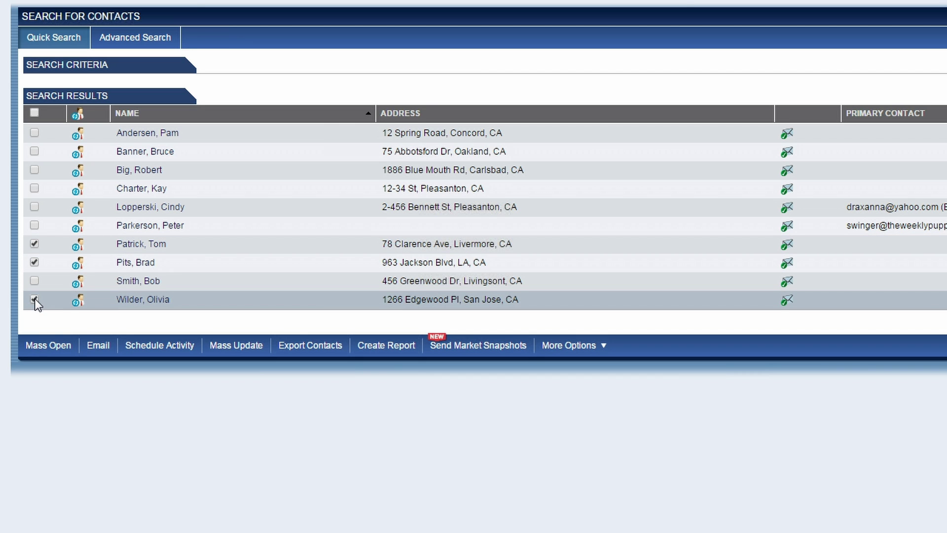
Mass-update the selected contacts to add Buyer and remove Test_Import, confirming the change
click(248, 348)
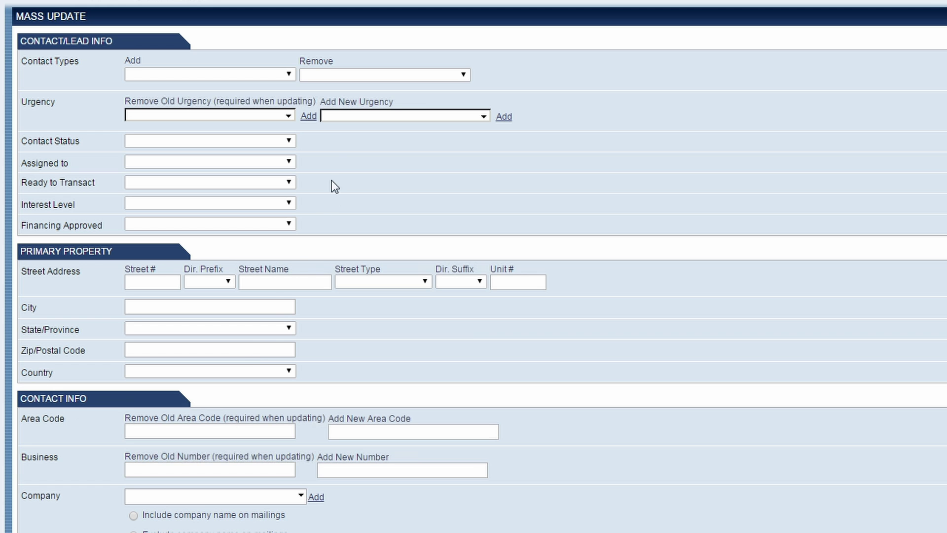
click(290, 76)
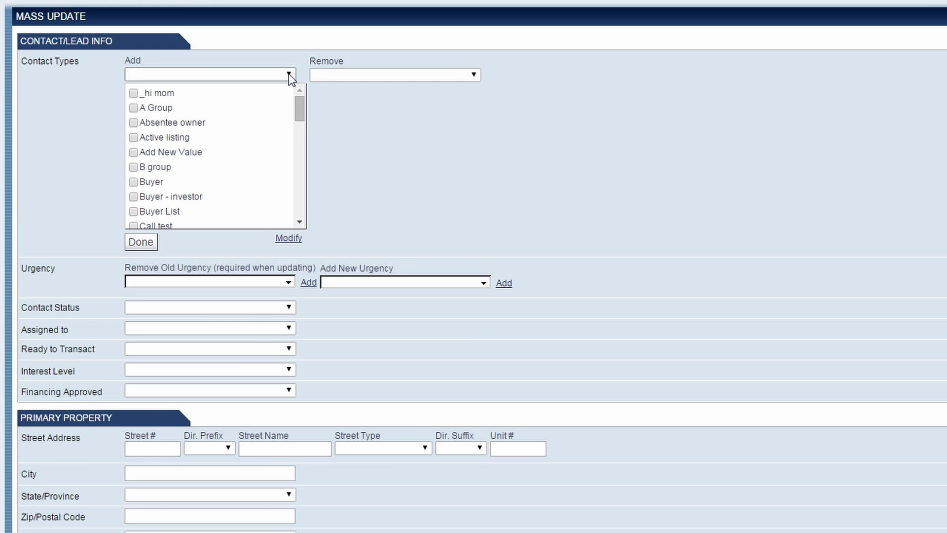
click(185, 184)
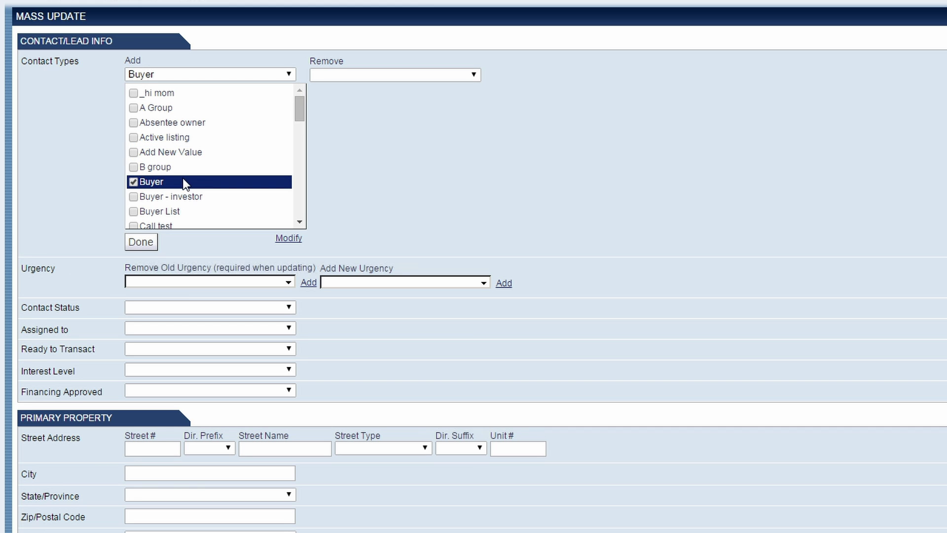
click(148, 241)
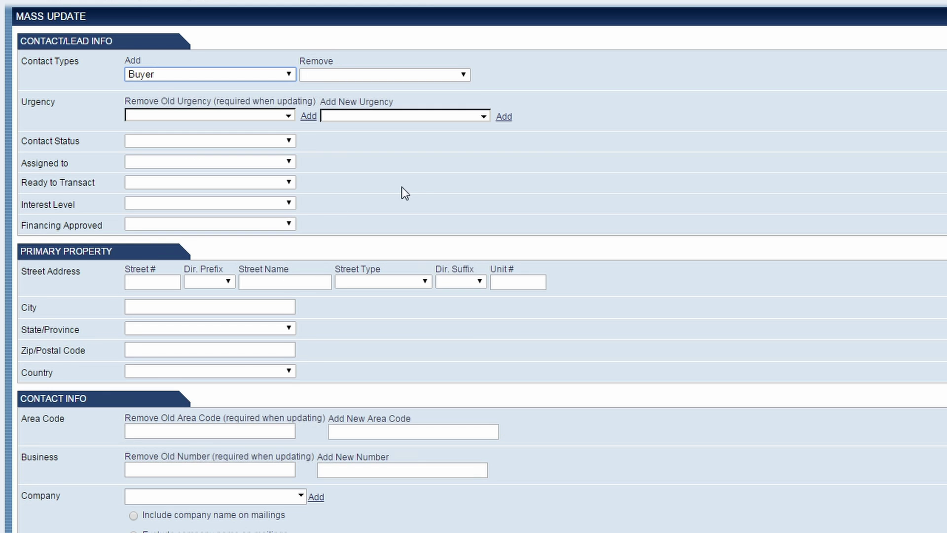
click(463, 75)
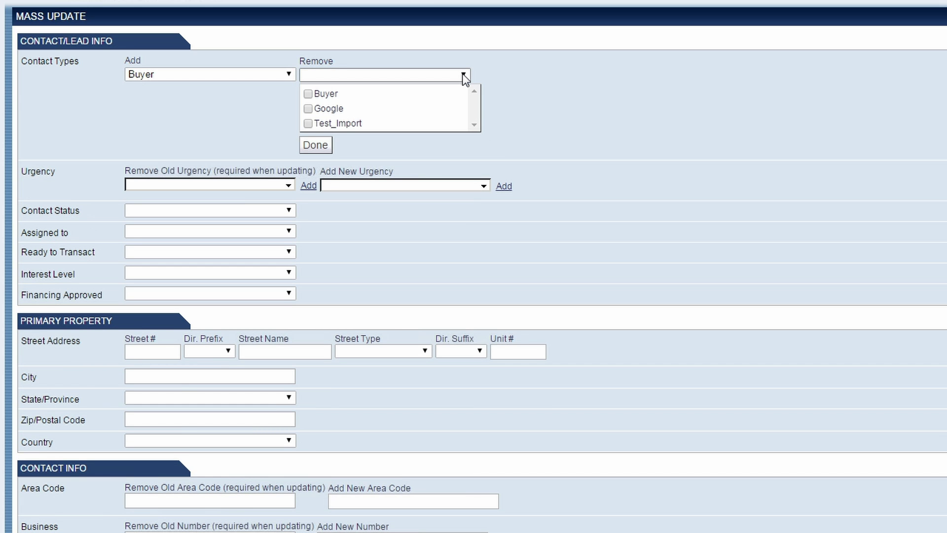
click(362, 124)
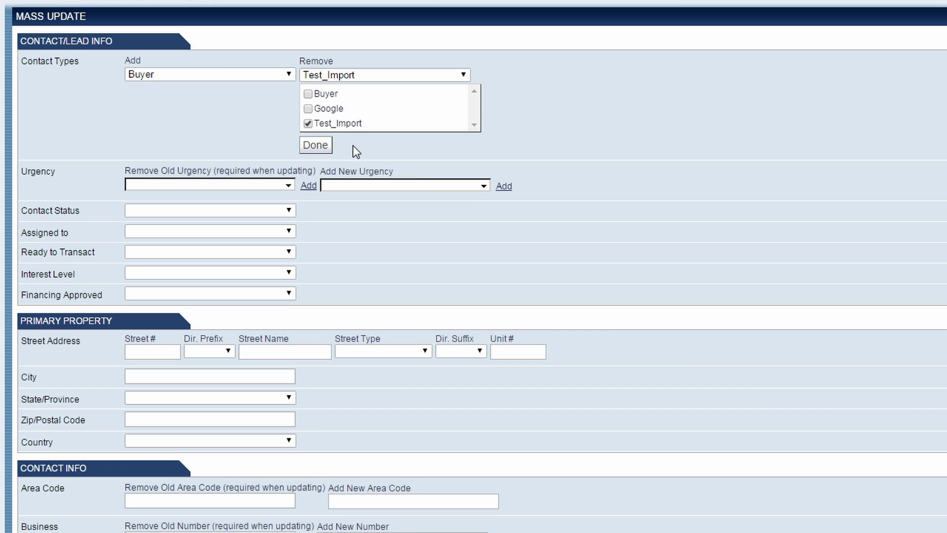
click(316, 145)
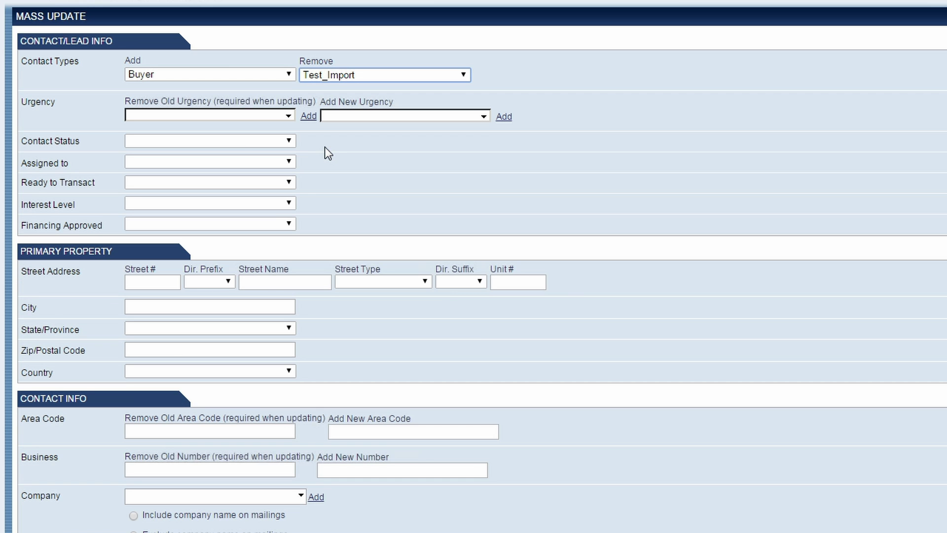
scroll(325, 146, down, 5)
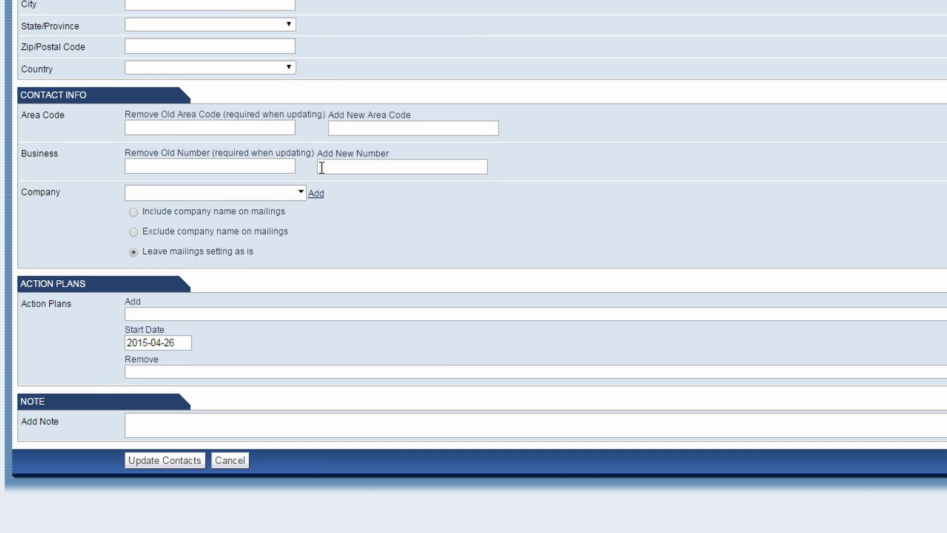
click(167, 459)
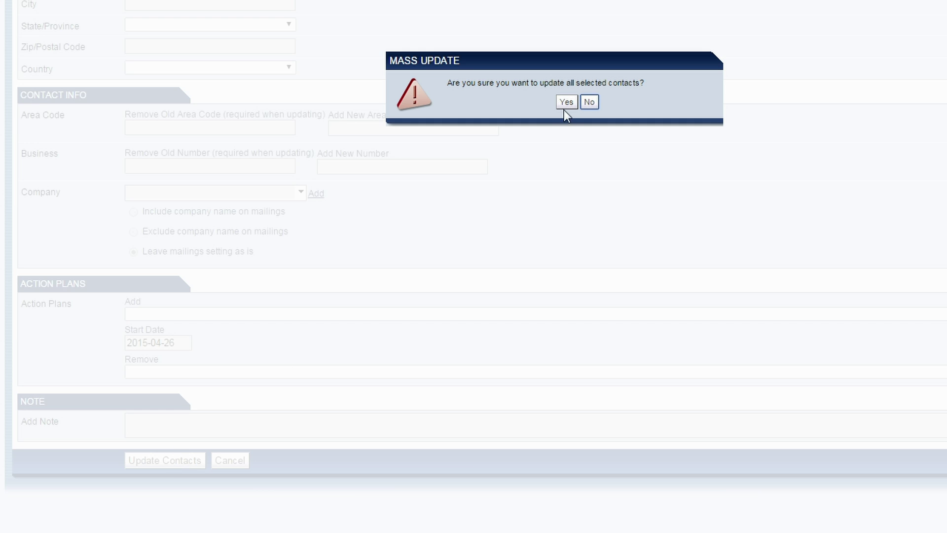
click(564, 102)
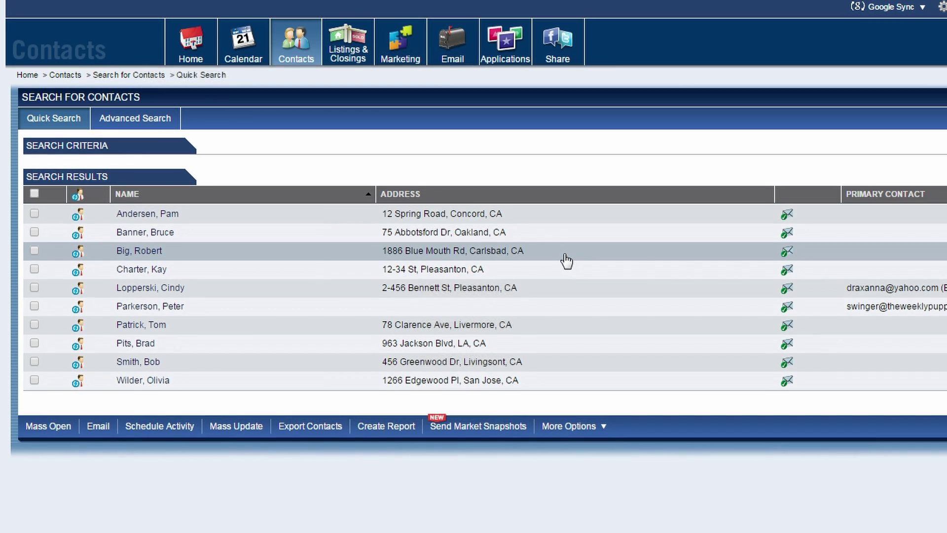
Search contacts again using Buyer as the contact type filter
mouse_move(290, 67)
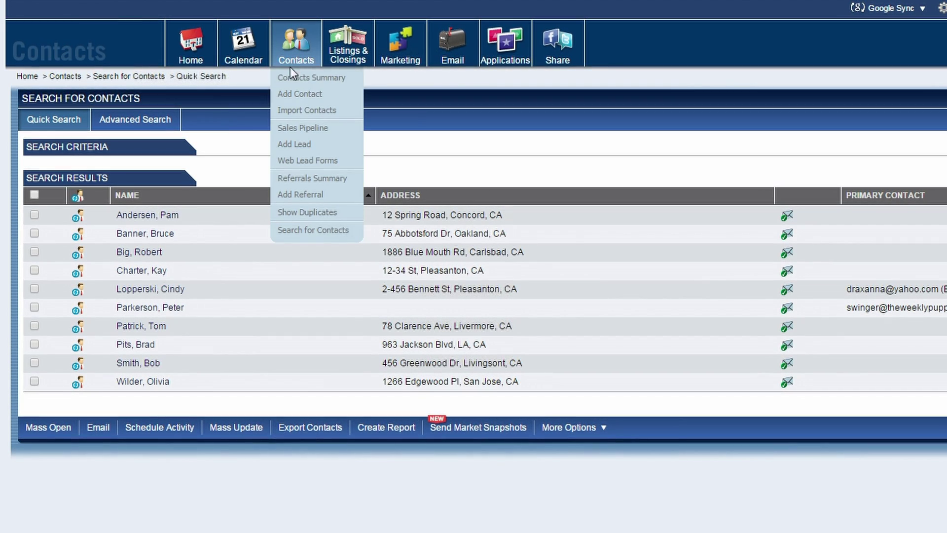
click(309, 234)
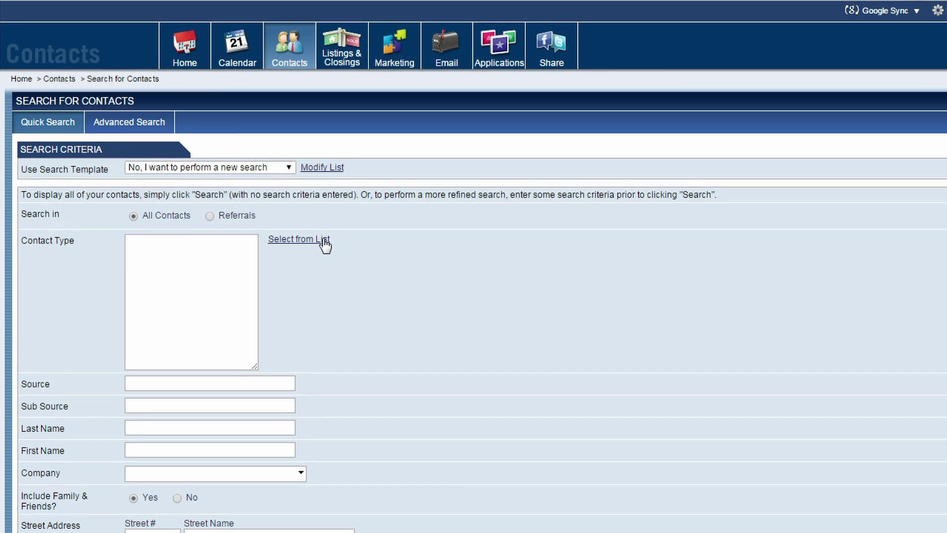
click(320, 241)
click(304, 278)
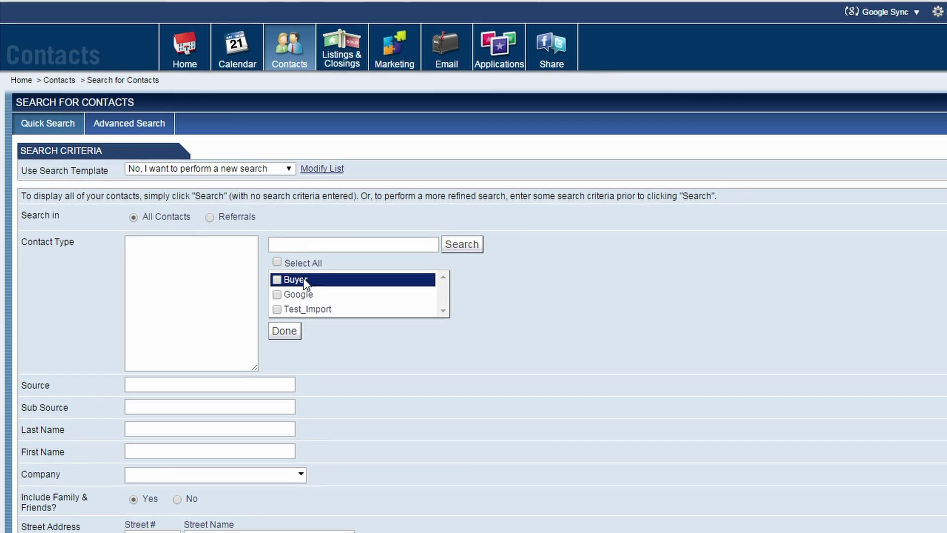
click(291, 333)
scroll(330, 316, down, 5)
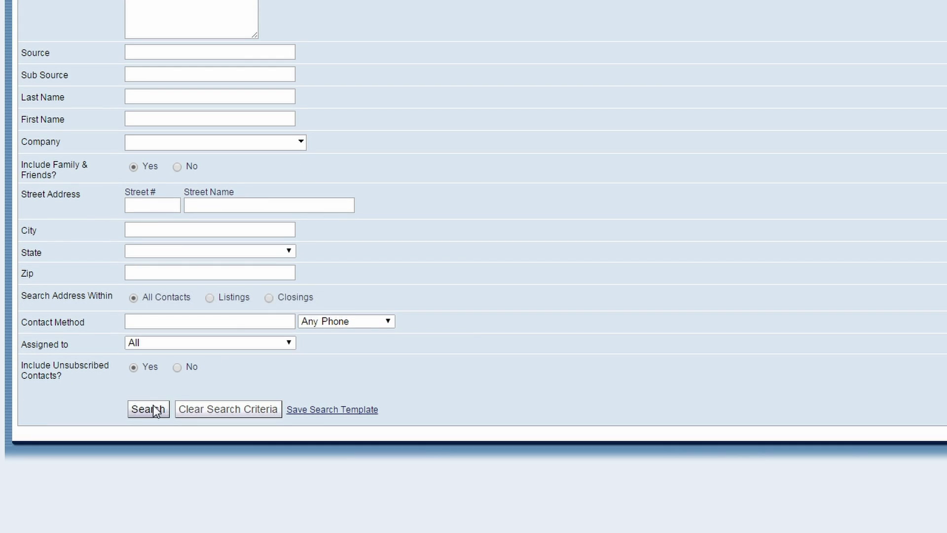
click(148, 409)
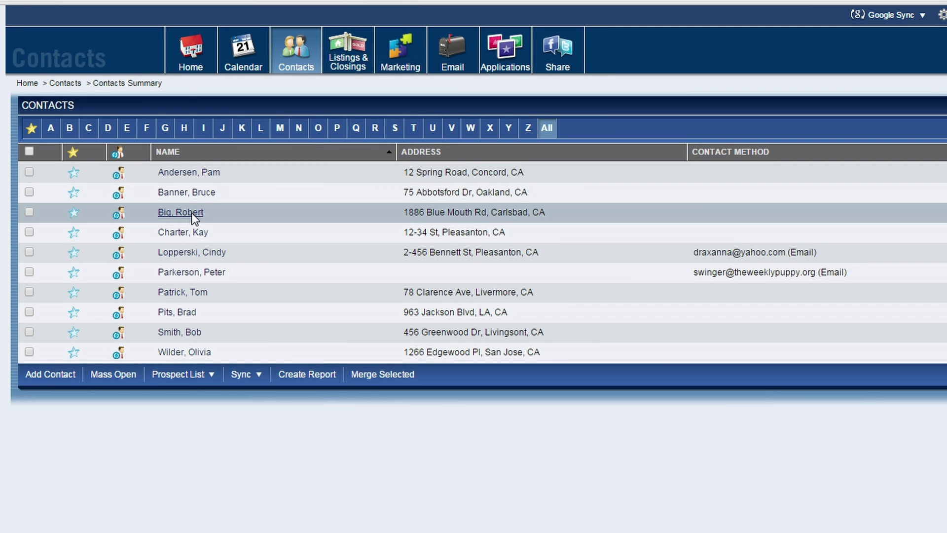
Set the third contact's status from Engage to NEW and return to the Home dashboard
click(192, 212)
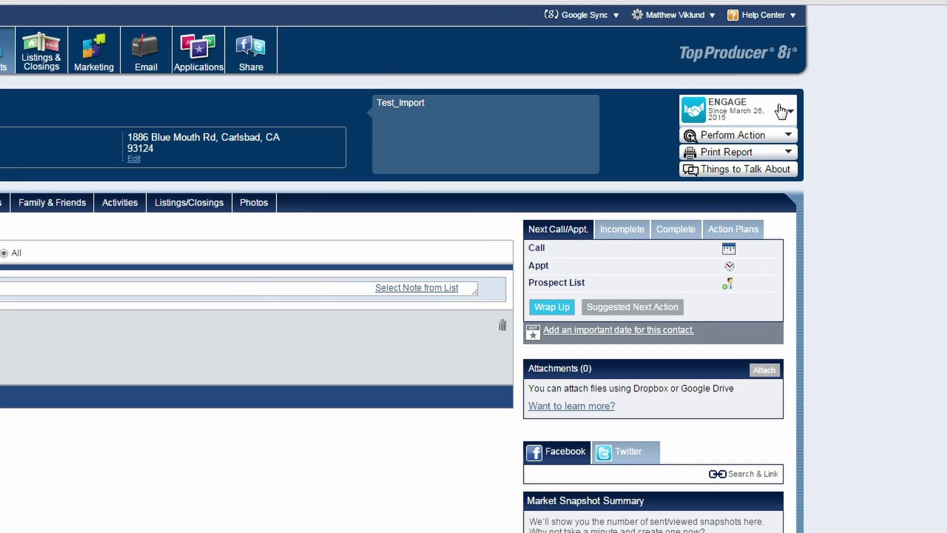
click(783, 111)
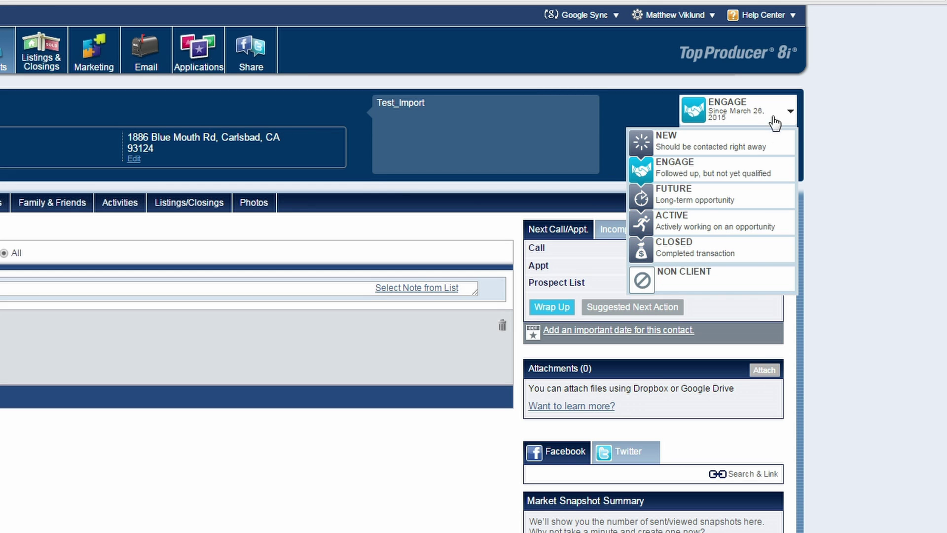
click(765, 146)
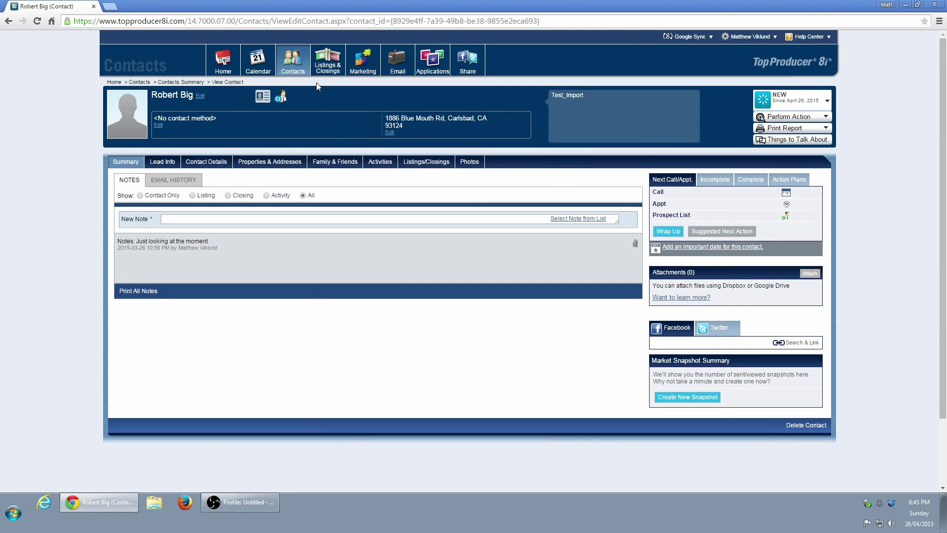
click(223, 65)
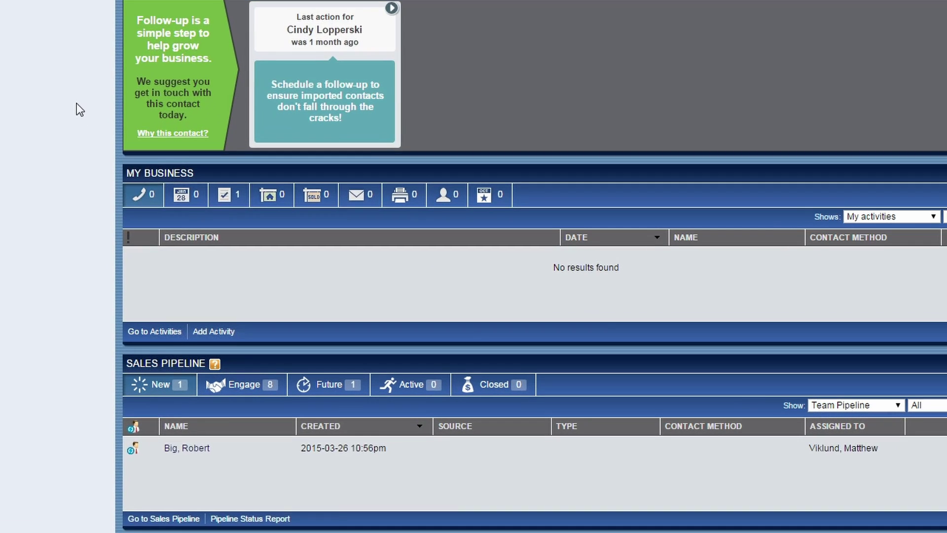
Go to Search for Contacts and switch to the Advanced Search tab
scroll(76, 102, down, 5)
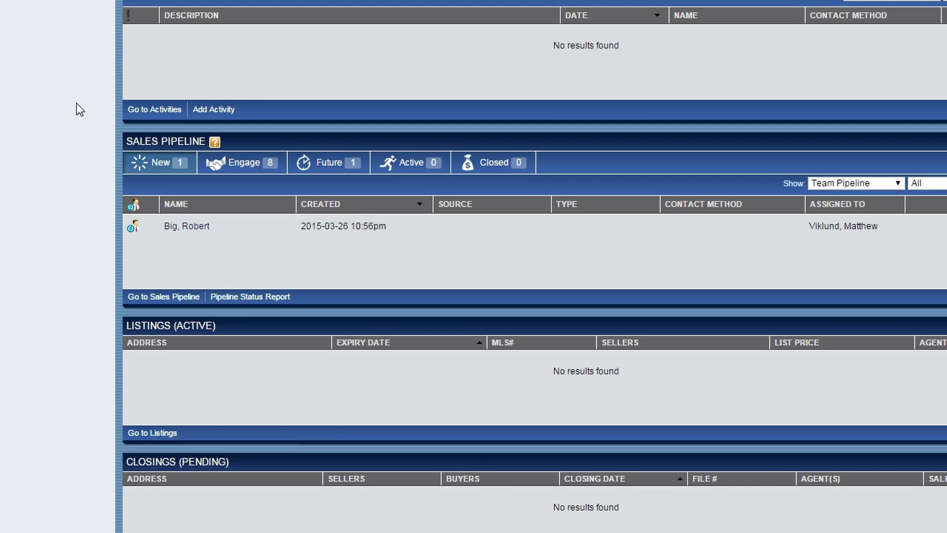
click(154, 162)
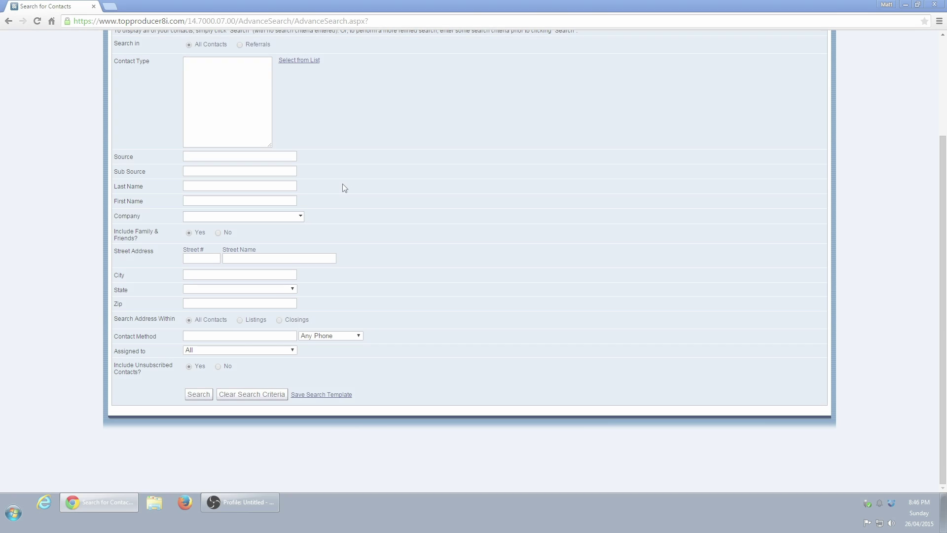
scroll(343, 184, up, 2)
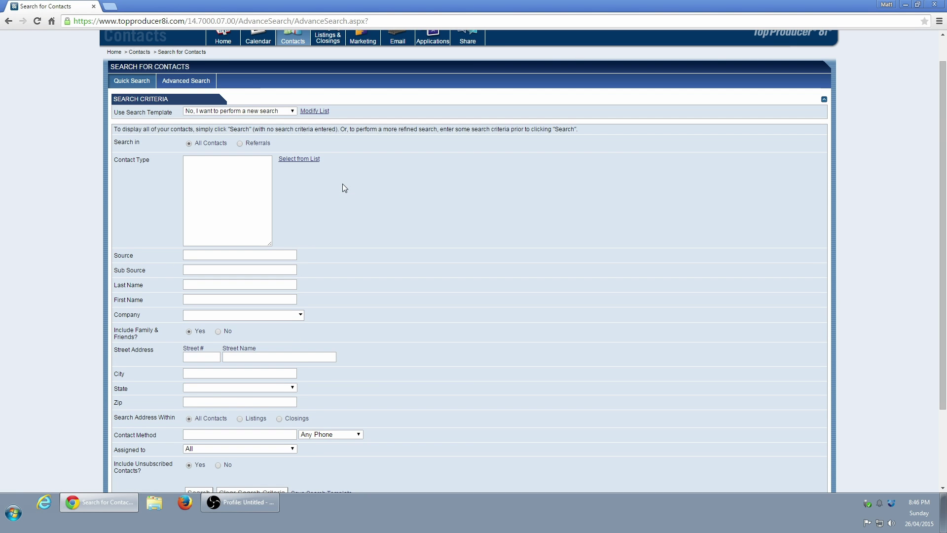
click(190, 80)
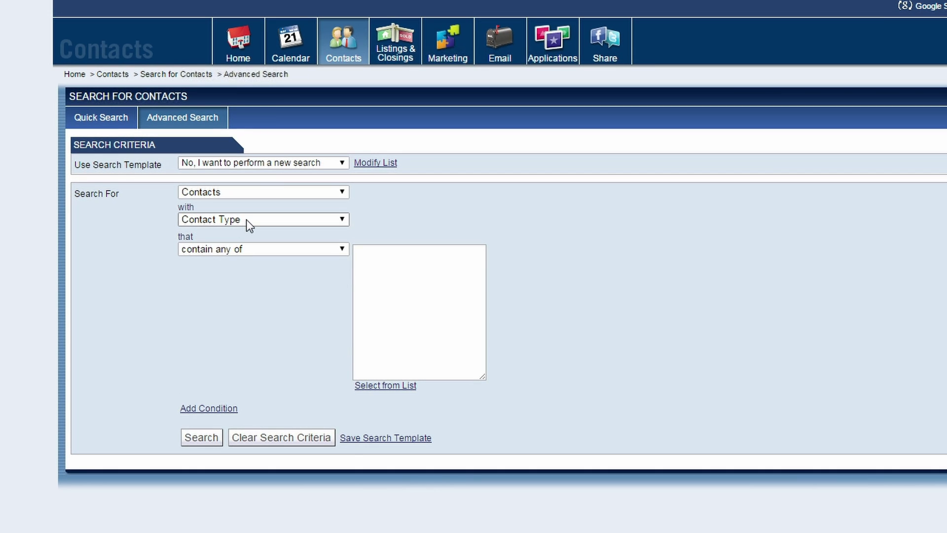
Run an advanced search for contacts whose Contact Status is Future
click(247, 220)
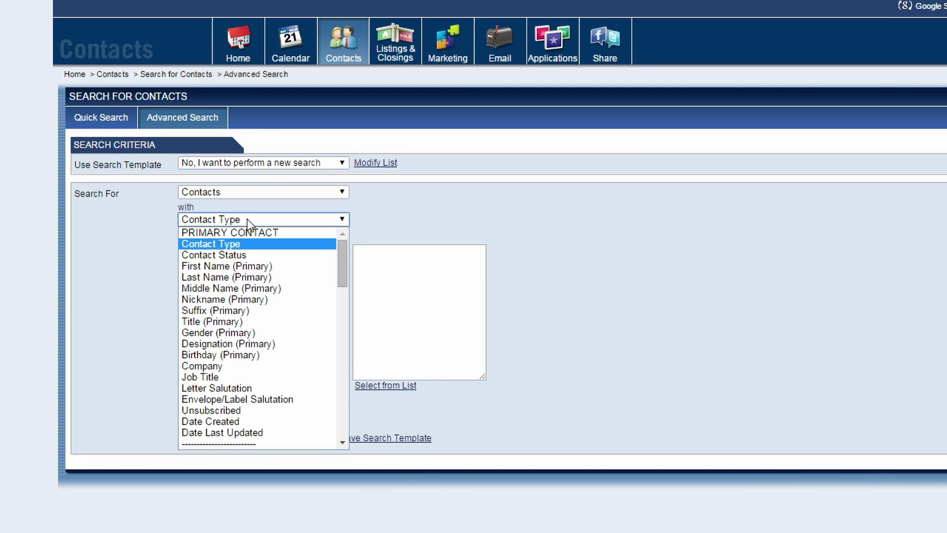
click(258, 253)
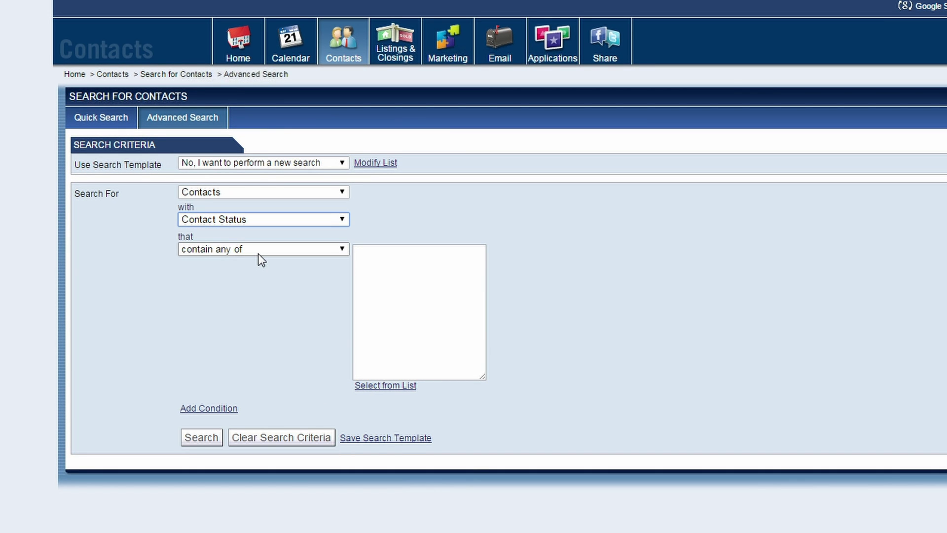
click(388, 387)
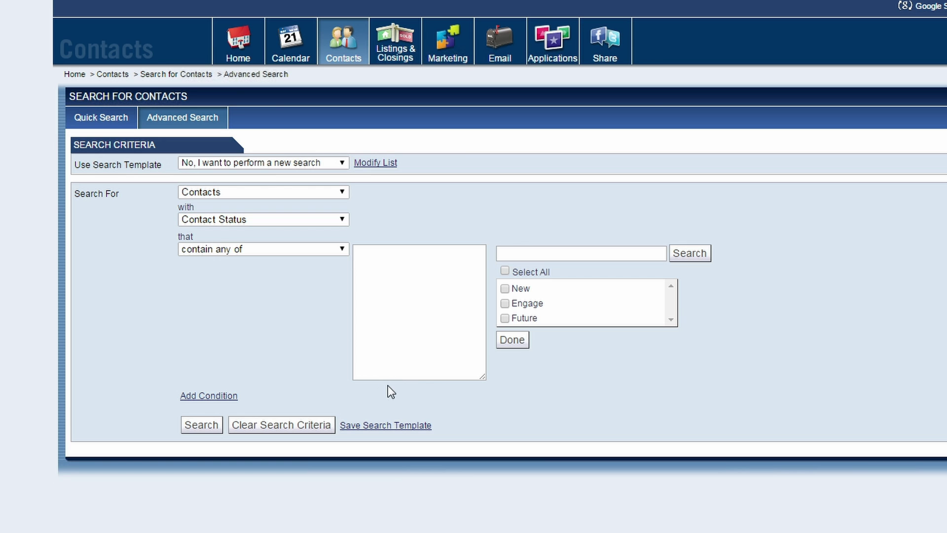
click(522, 319)
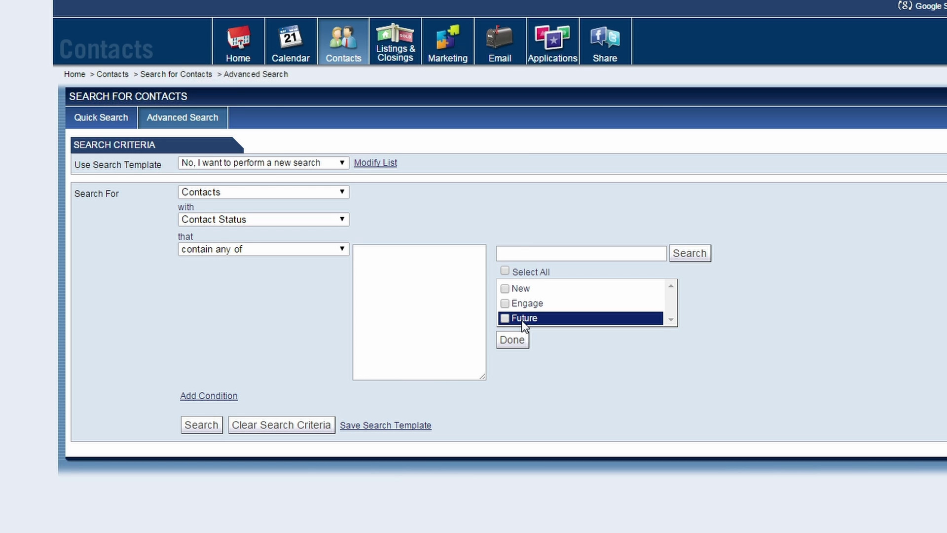
click(519, 340)
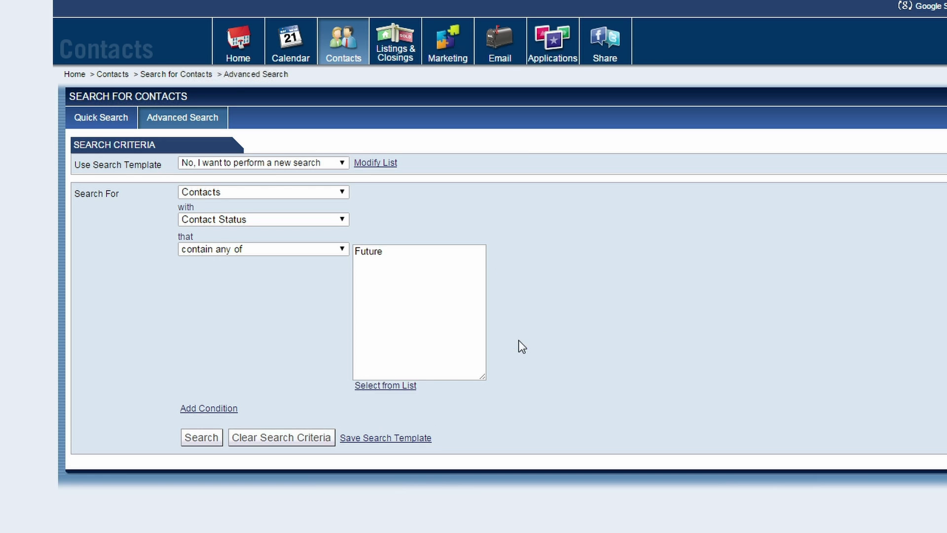
click(202, 437)
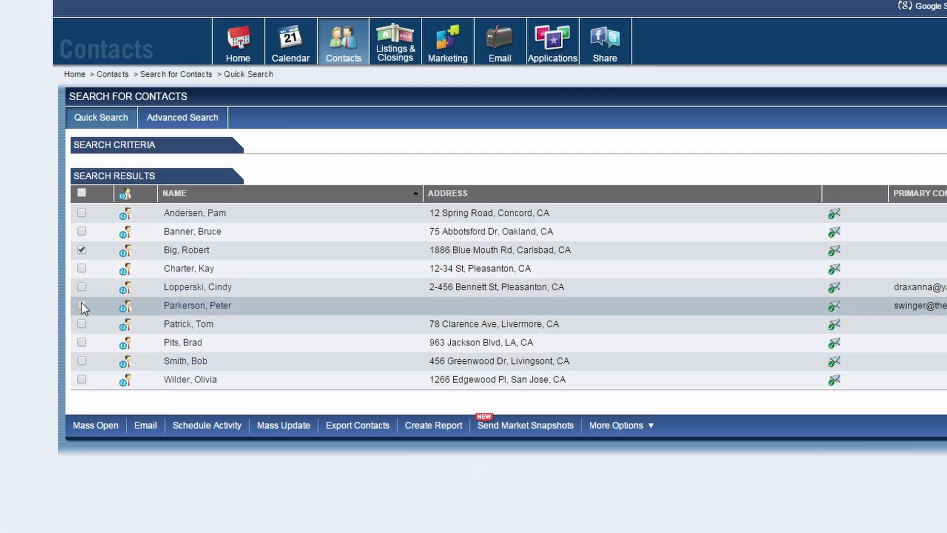
Tick the found contact and bring up the Mass Update form for the marked contacts
click(82, 306)
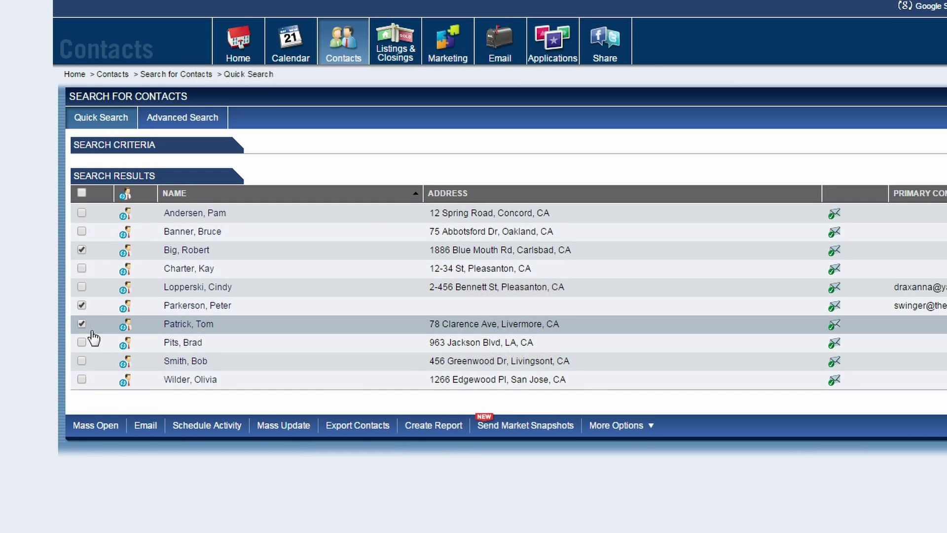
click(279, 425)
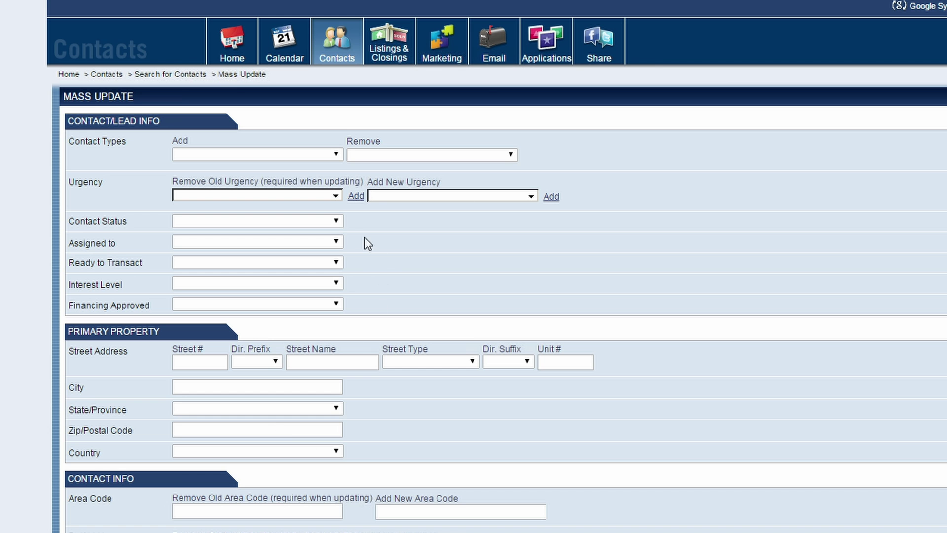